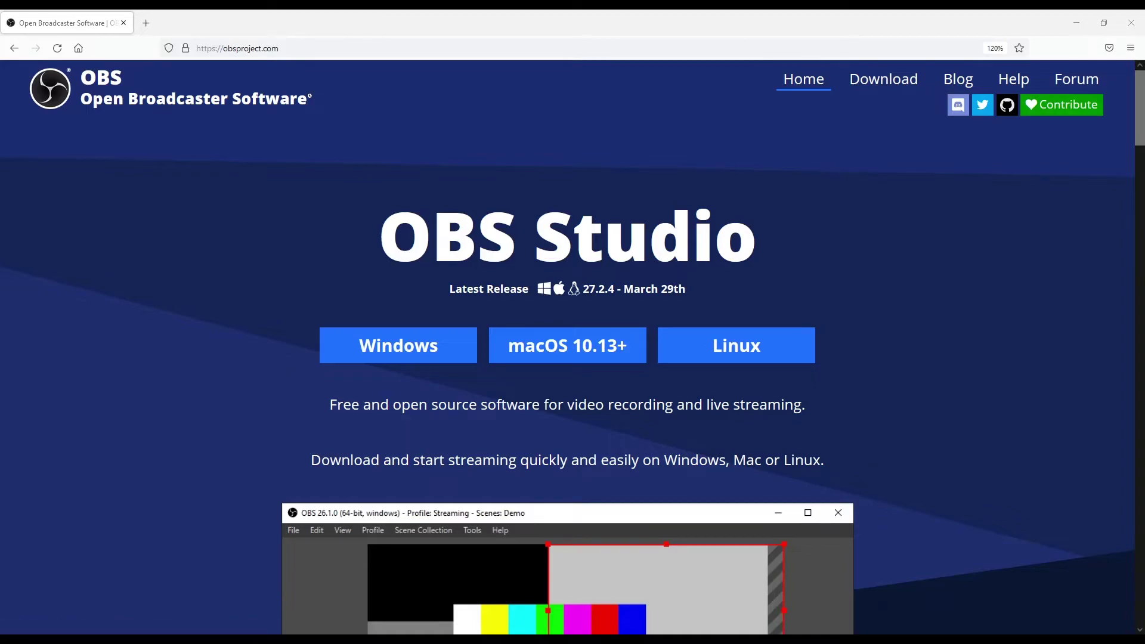
Step: Switch from Firefox to OBS Studio and open its Settings from the File menu
mouse_move(284, 641)
click(284, 596)
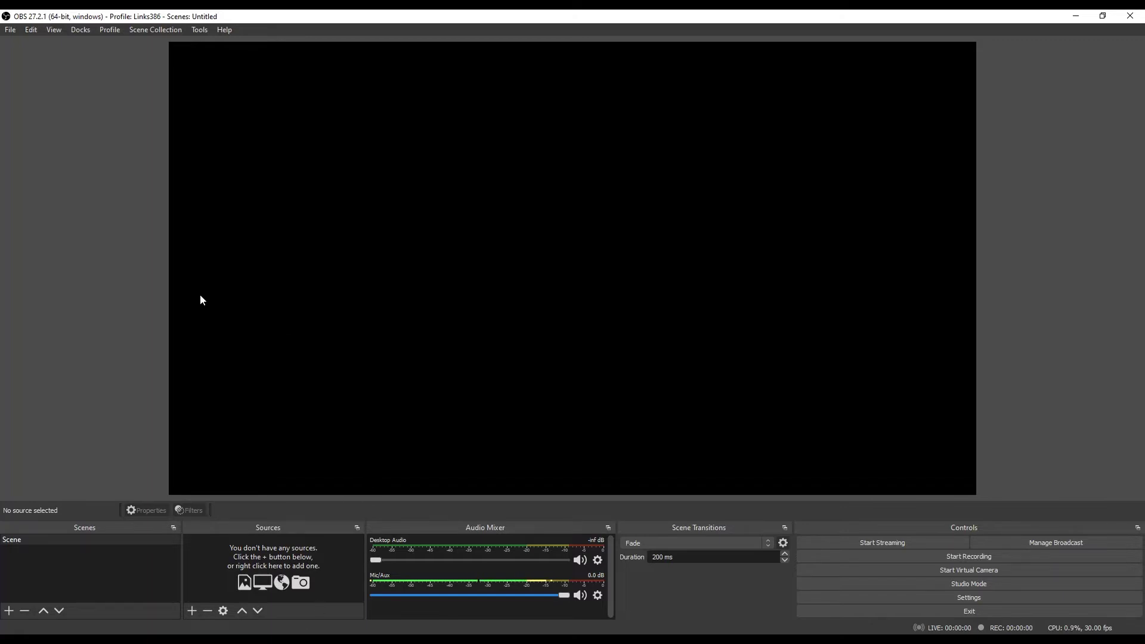
click(10, 31)
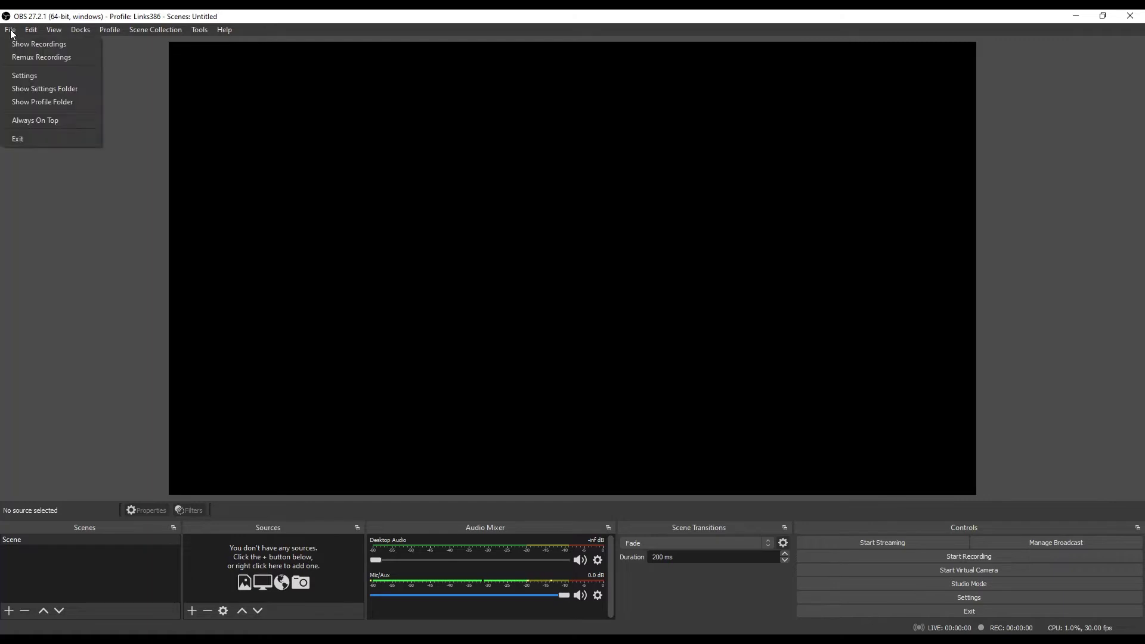
click(35, 77)
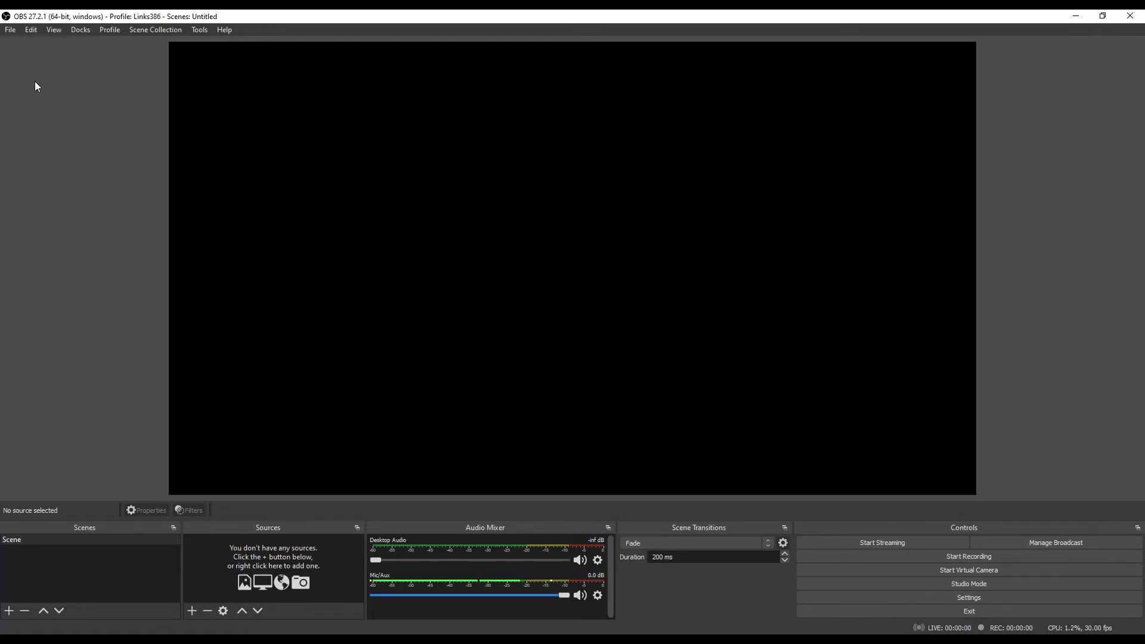
Step: Confirm the recording path E:/PS2 and the mp4 recording format on the Output page, then save
click(320, 189)
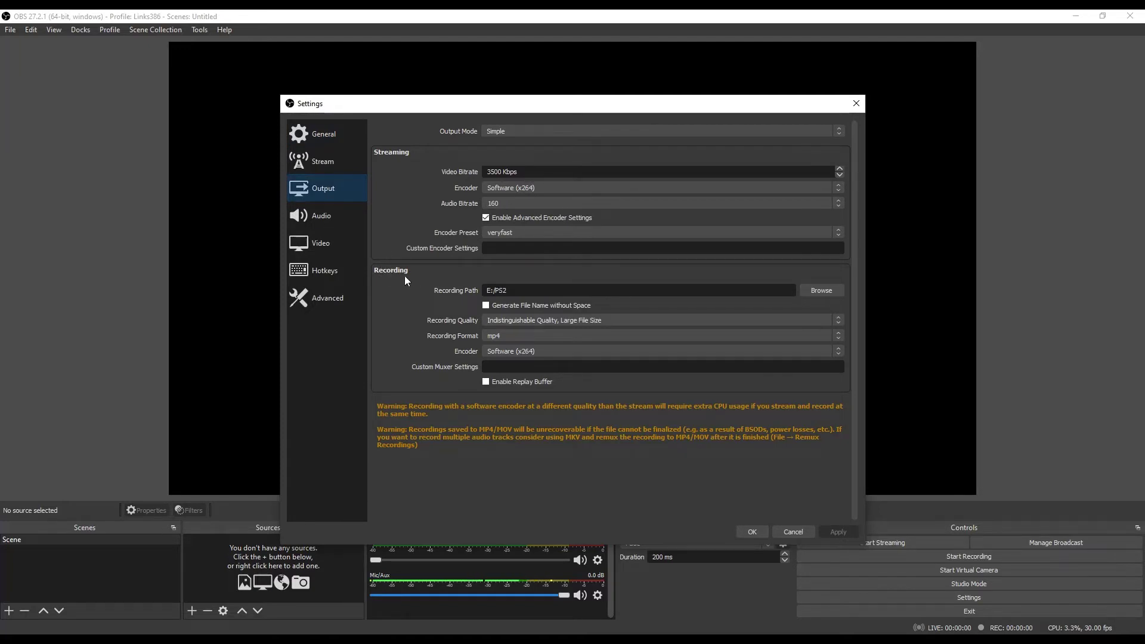
drag(515, 292, 478, 291)
click(536, 291)
click(507, 336)
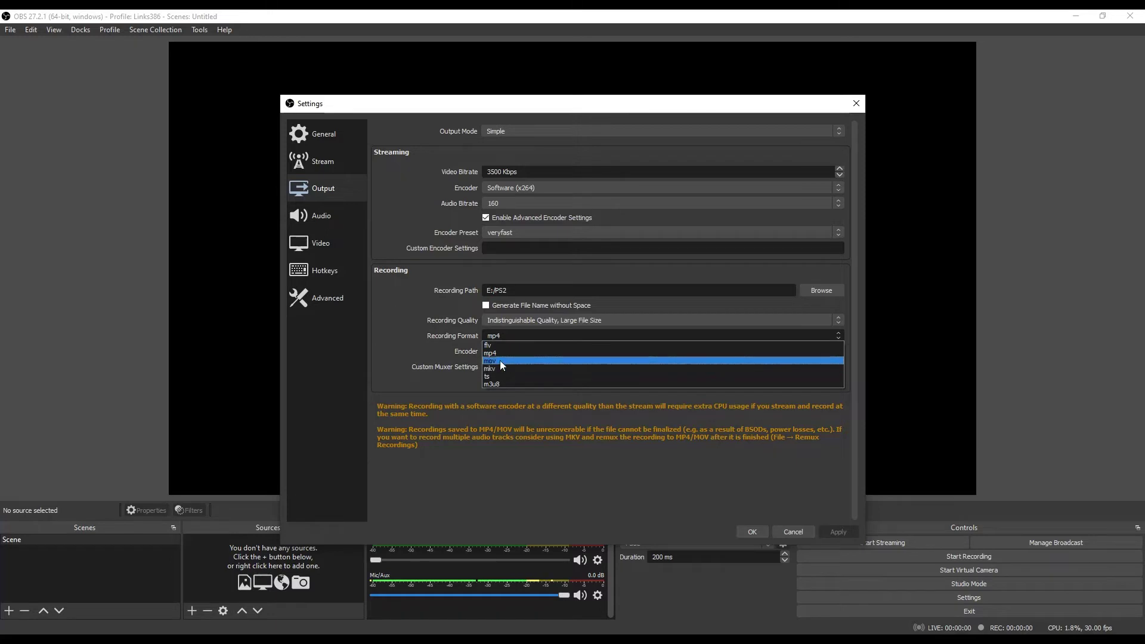
click(500, 356)
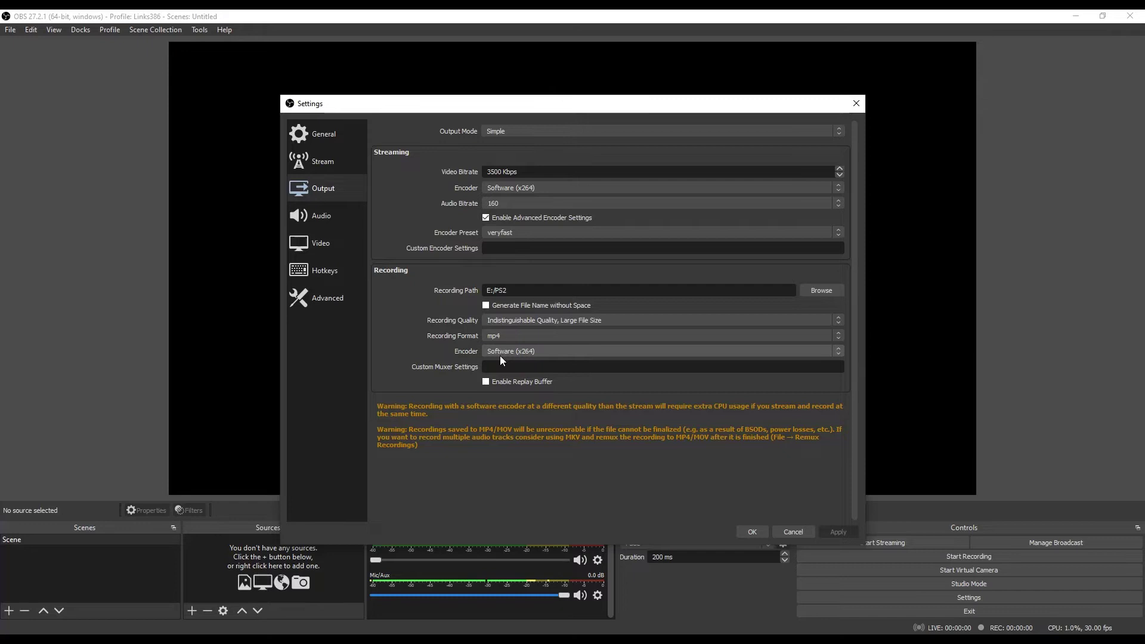
click(756, 531)
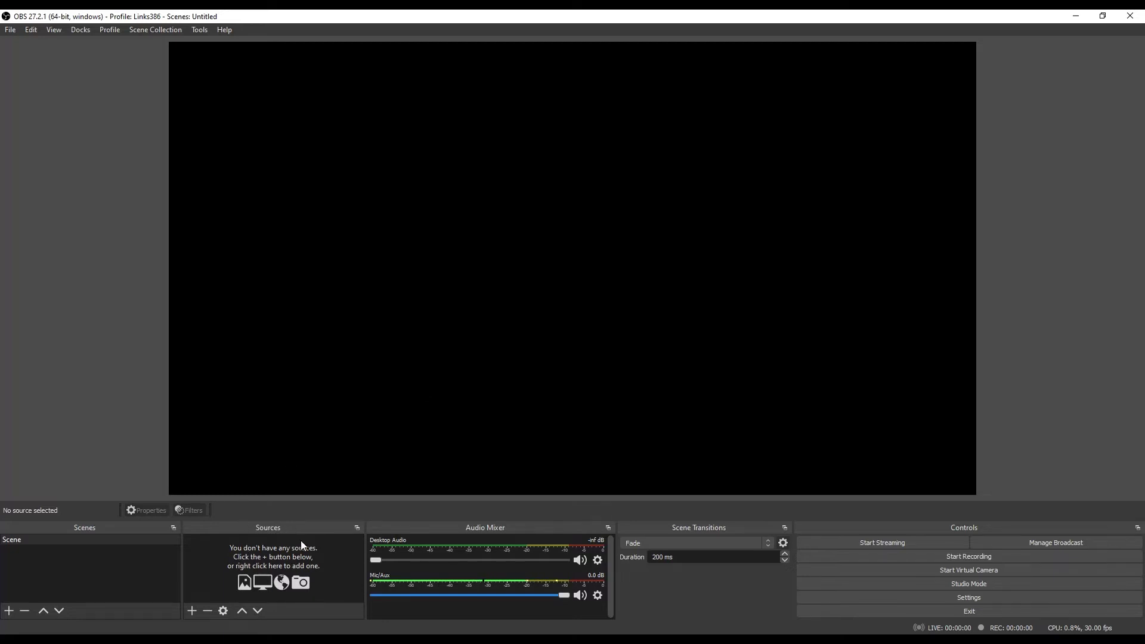
Step: Add a Video Capture Device source and name it PS2
click(191, 611)
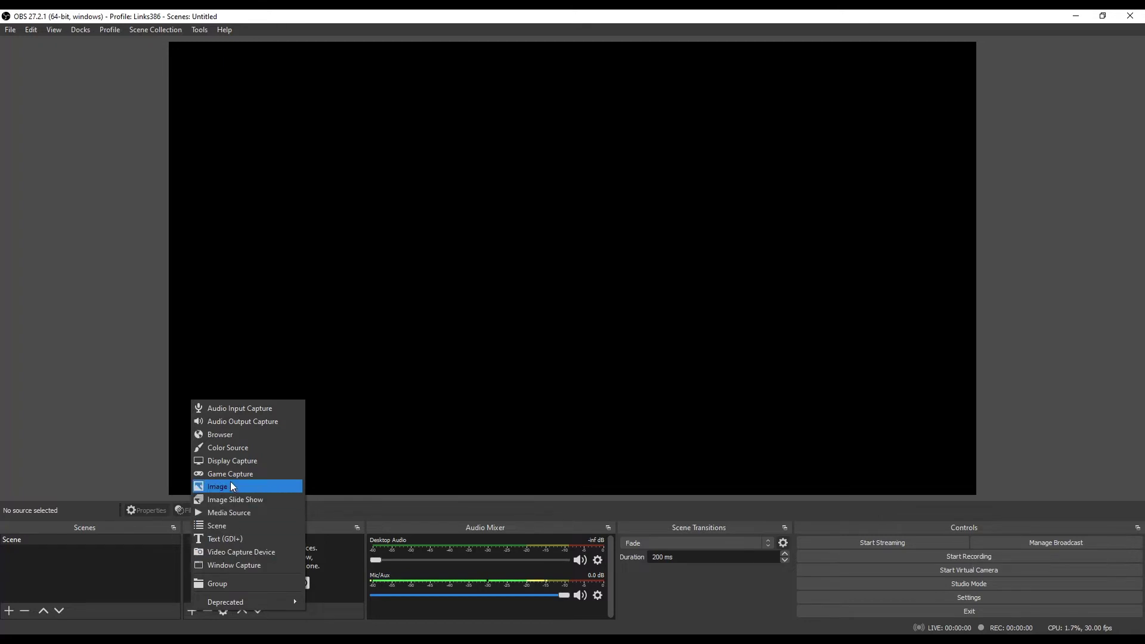
click(228, 553)
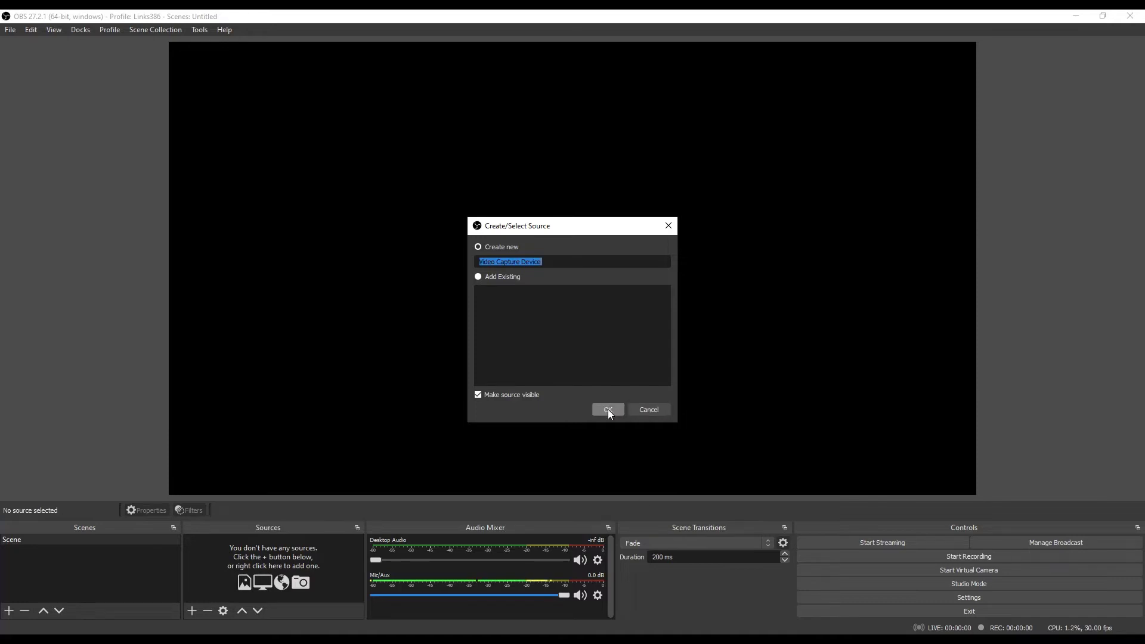
click(570, 265)
key(BackSpace)
key(BackSpace)
key(BackSpace)
key(BackSpace)
key(BackSpace)
key(BackSpace)
key(BackSpace)
key(BackSpace)
key(BackSpace)
key(BackSpace)
key(BackSpace)
key(BackSpace)
key(BackSpace)
key(BackSpace)
key(BackSpace)
key(BackSpace)
key(BackSpace)
key(BackSpace)
key(BackSpace)
text(PS2)
Step: Create the PS2 source with its device set to USB Video, and confirm its properties
click(609, 413)
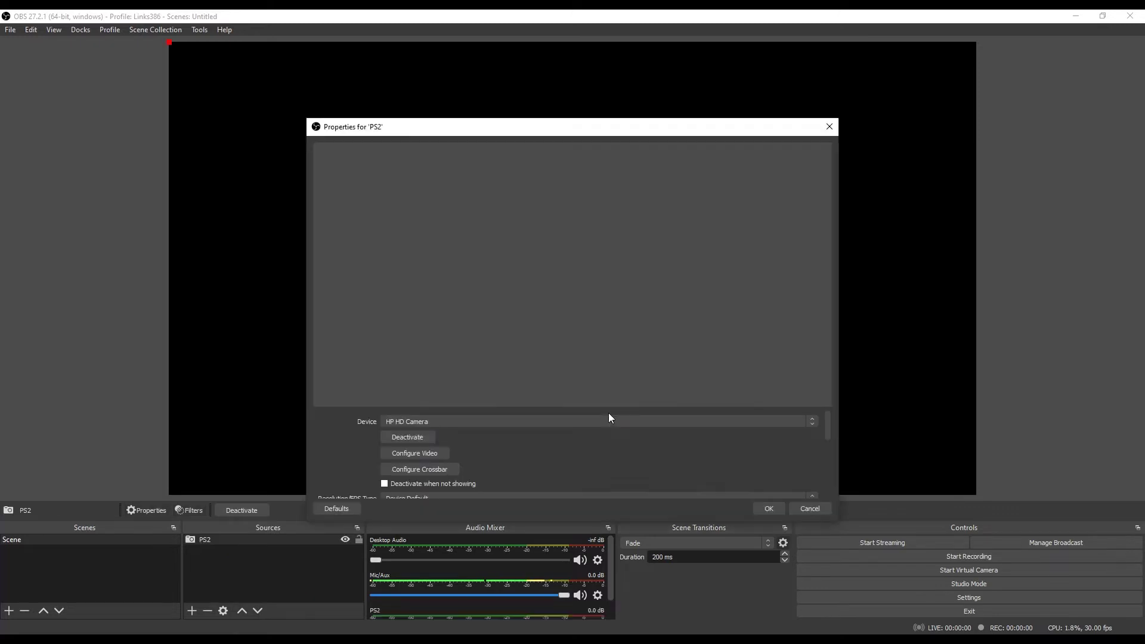
click(564, 421)
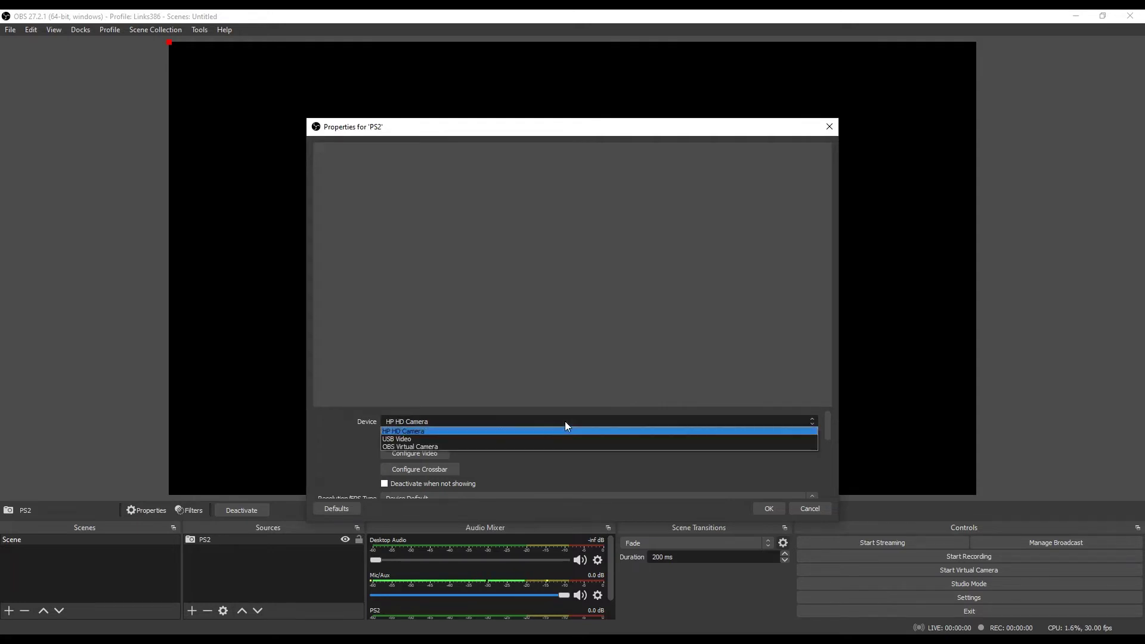
click(406, 438)
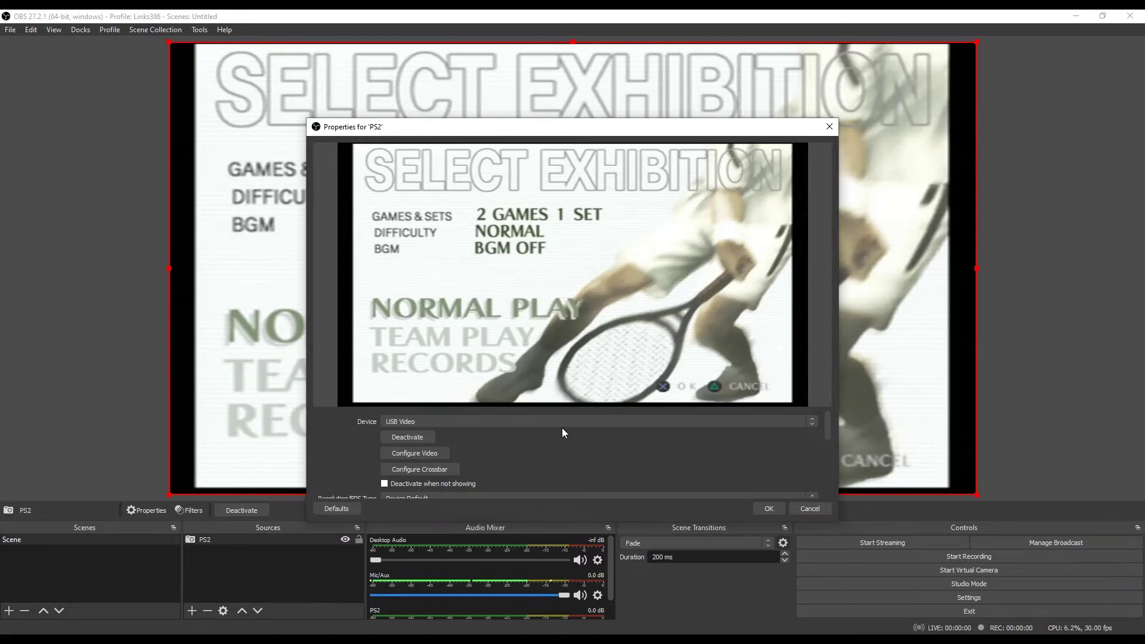
click(766, 511)
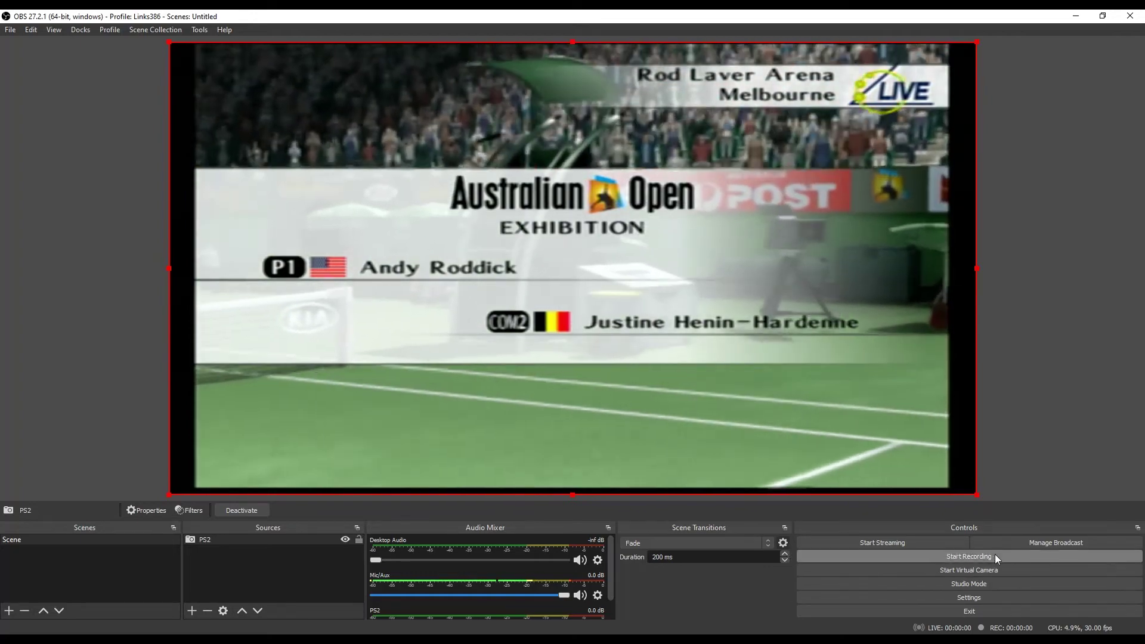
Step: Start recording the tennis gameplay, then stop the recording to save the clip
click(995, 555)
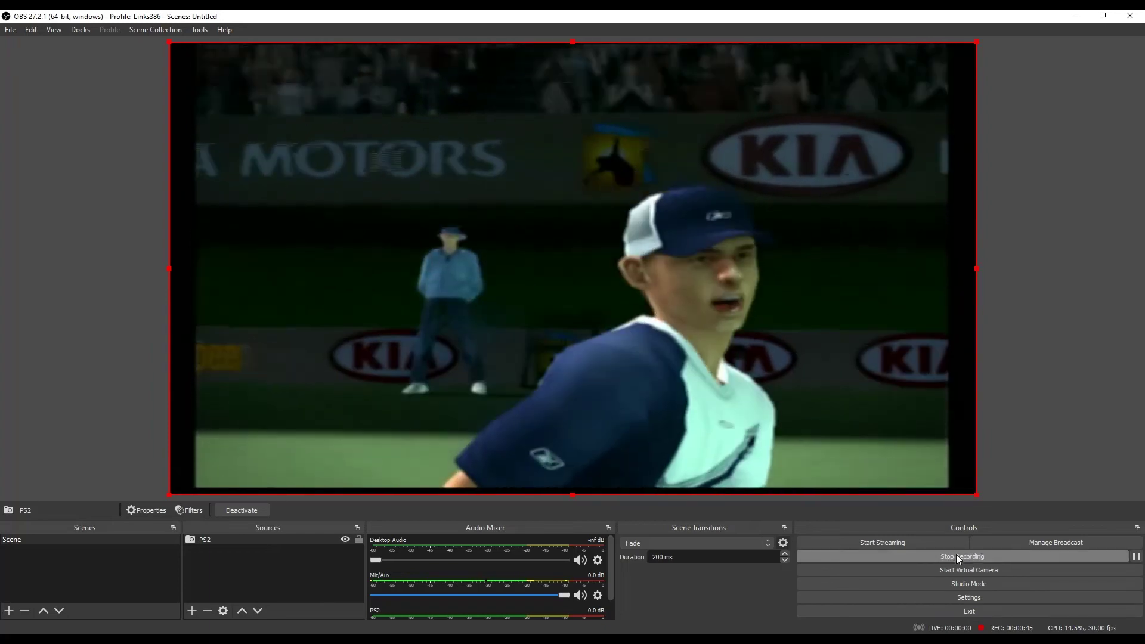
click(957, 554)
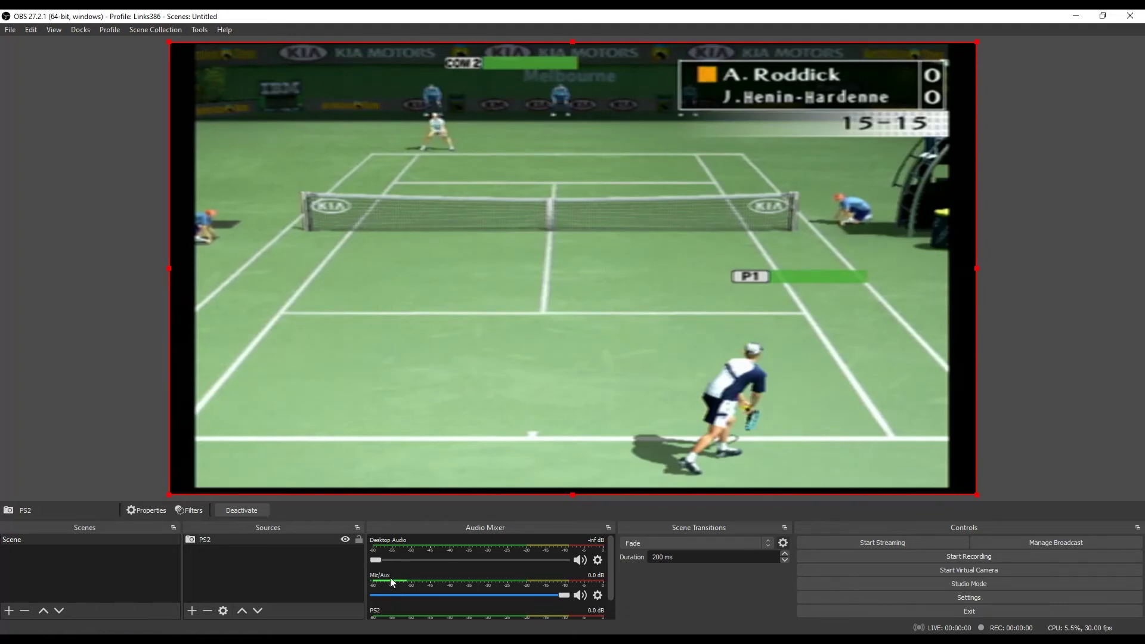
Step: Set Mic/Aux Audio Monitoring to Monitor and Output in Advanced Audio Properties
click(598, 596)
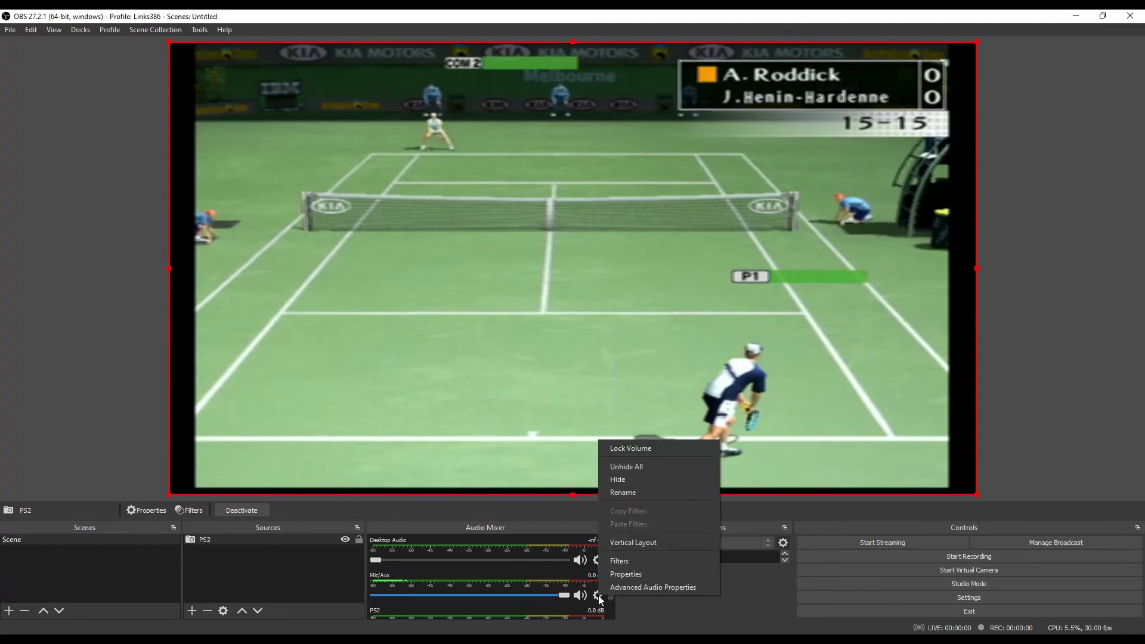
click(628, 589)
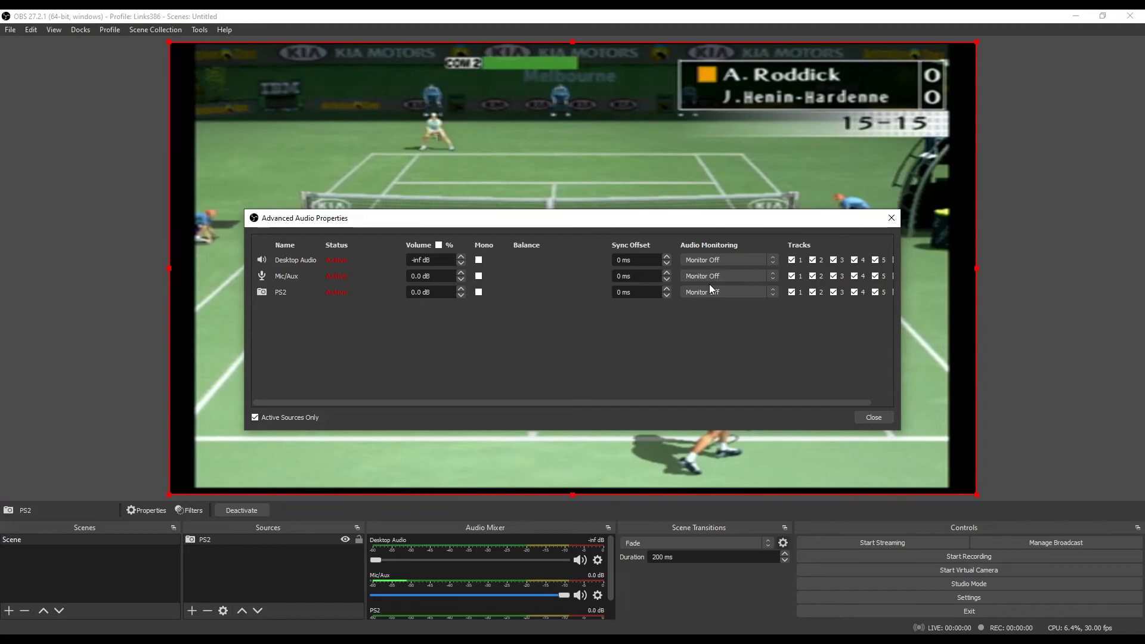
click(772, 276)
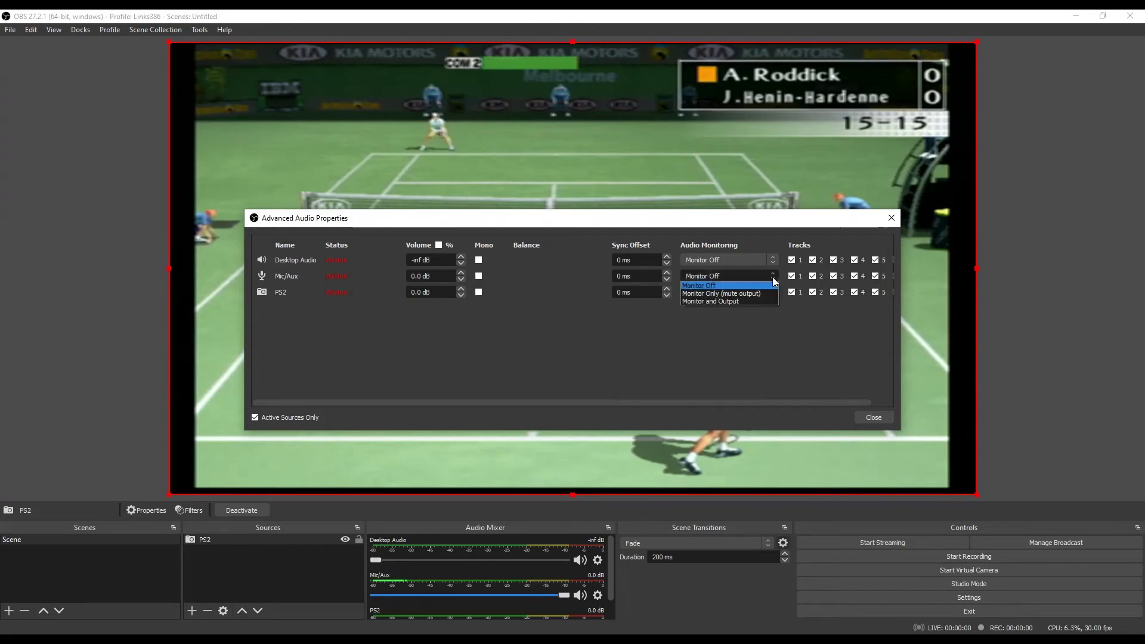
click(720, 303)
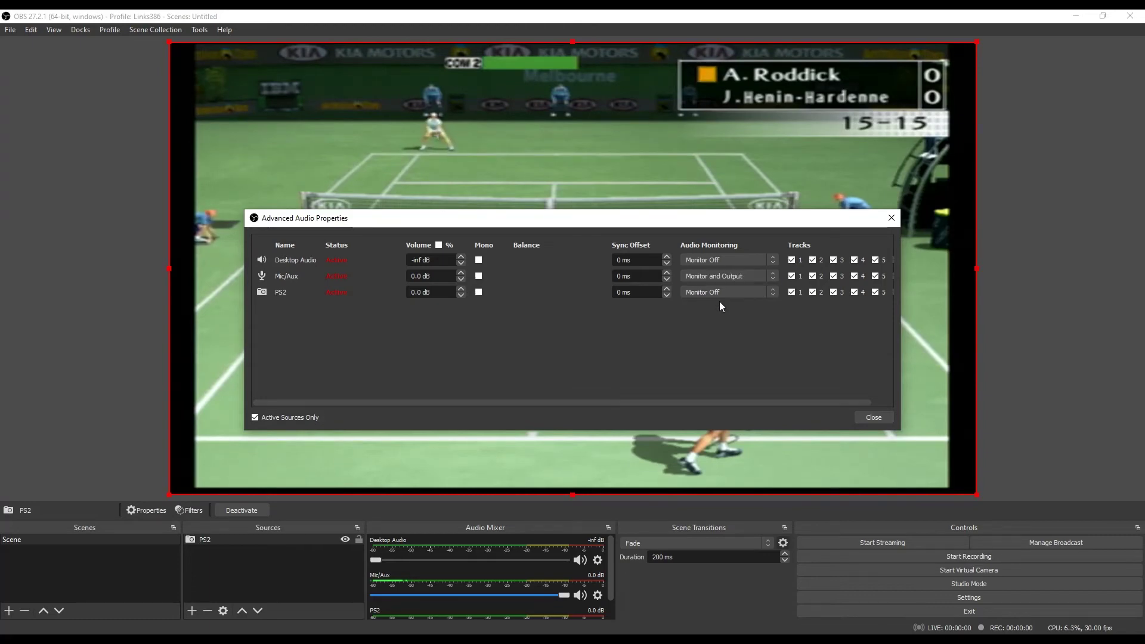
click(872, 418)
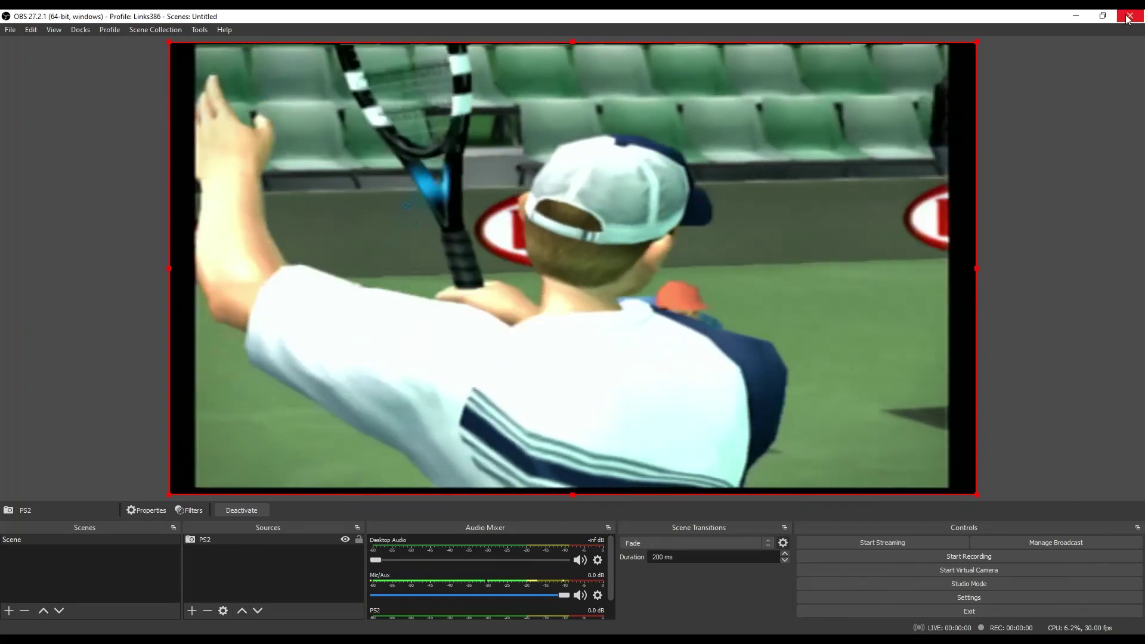
click(1128, 18)
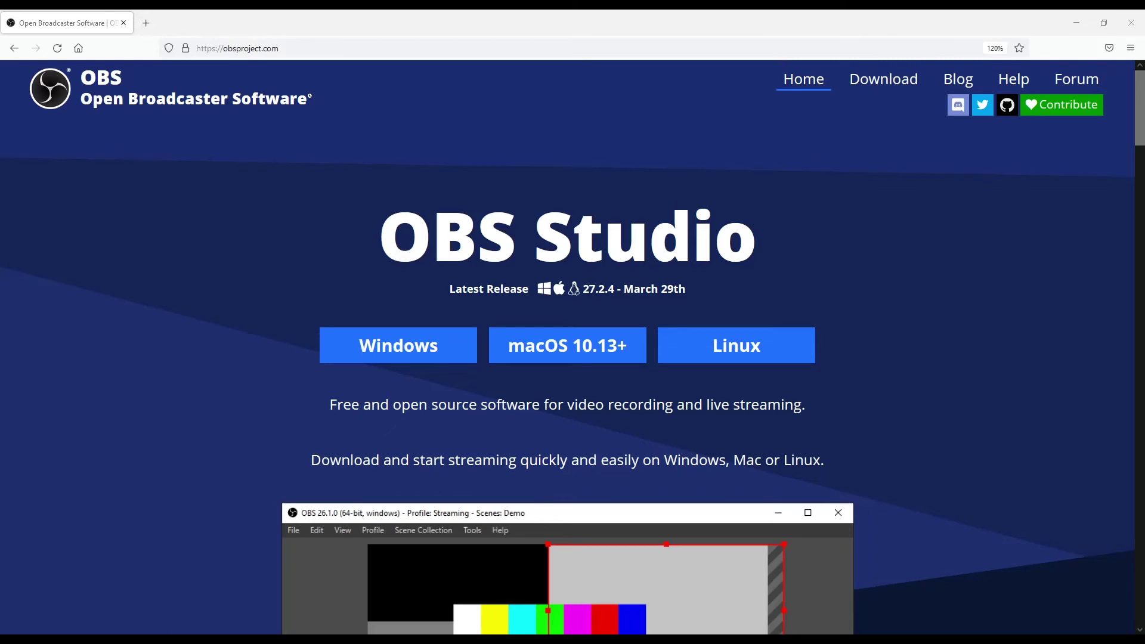
mouse_move(92, 641)
click(550, 234)
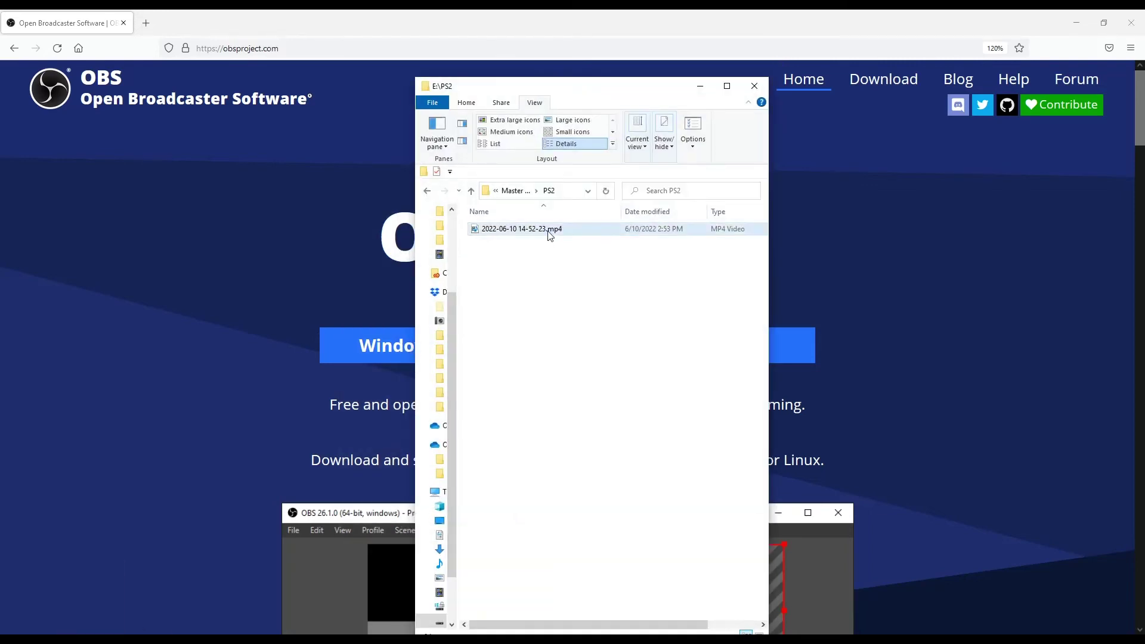
right_click(549, 233)
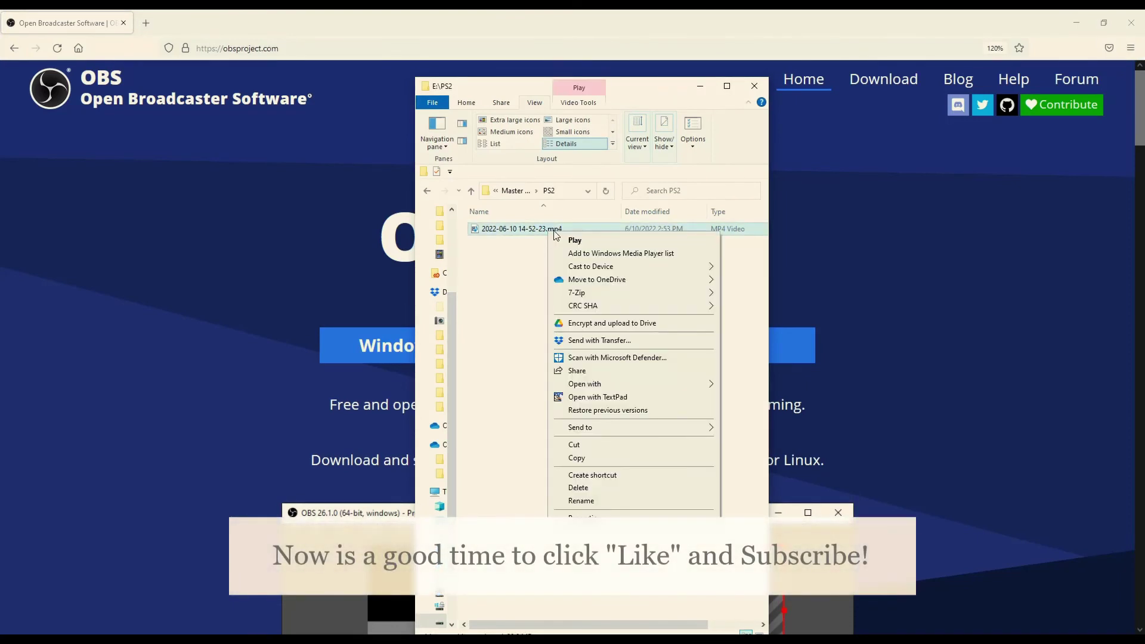
click(593, 240)
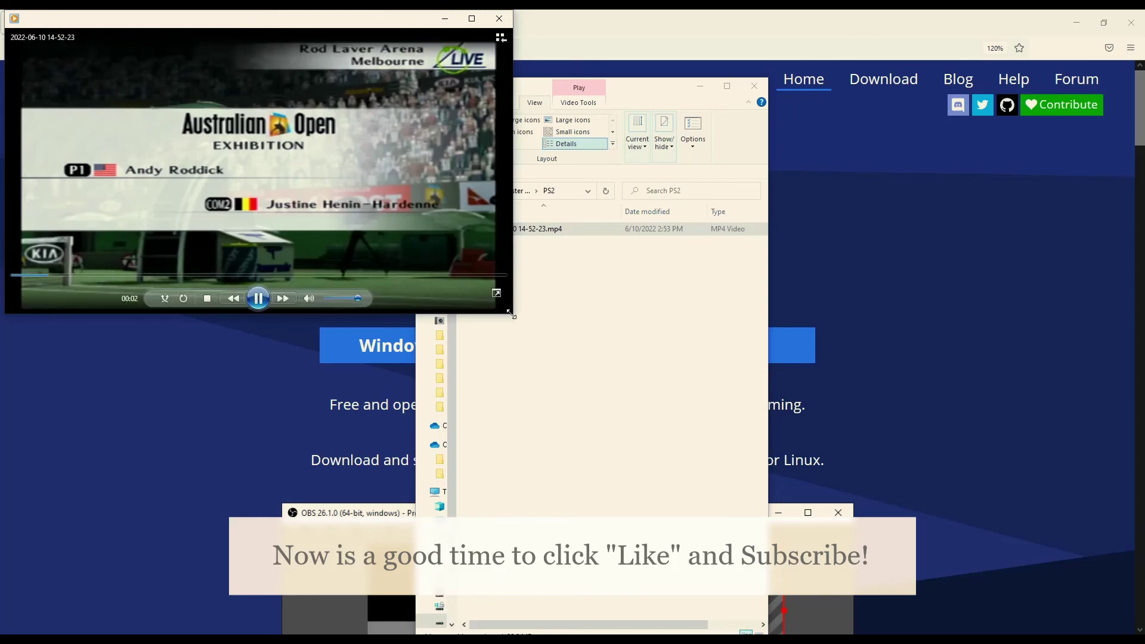
Step: Enlarge the Media Player window to watch the recorded clip, then close the player
drag(589, 364, 888, 497)
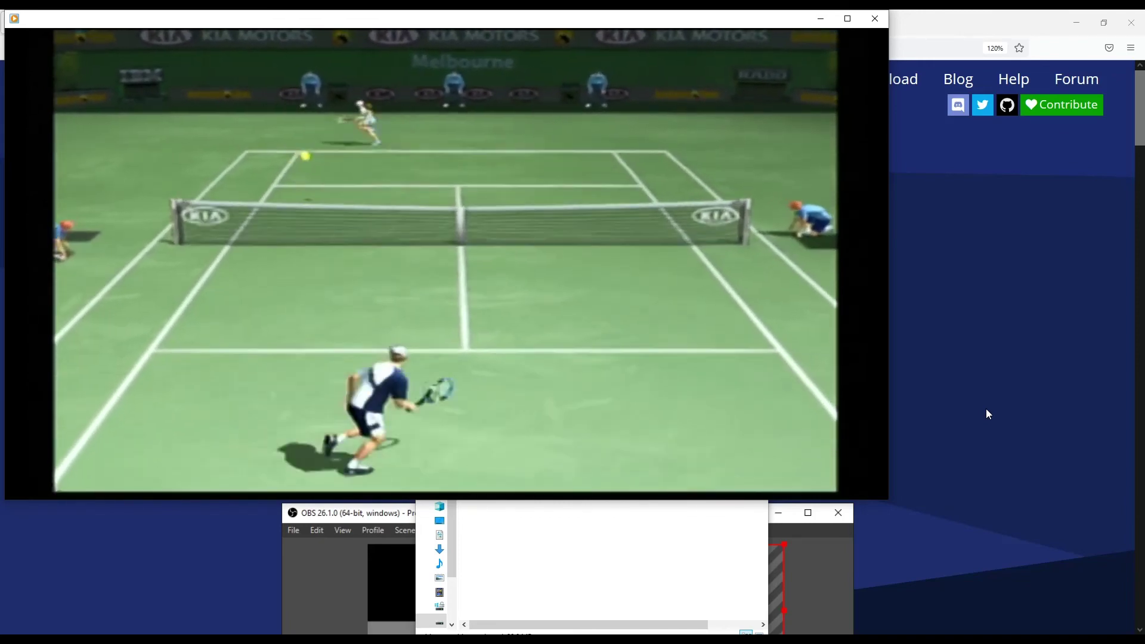
click(878, 24)
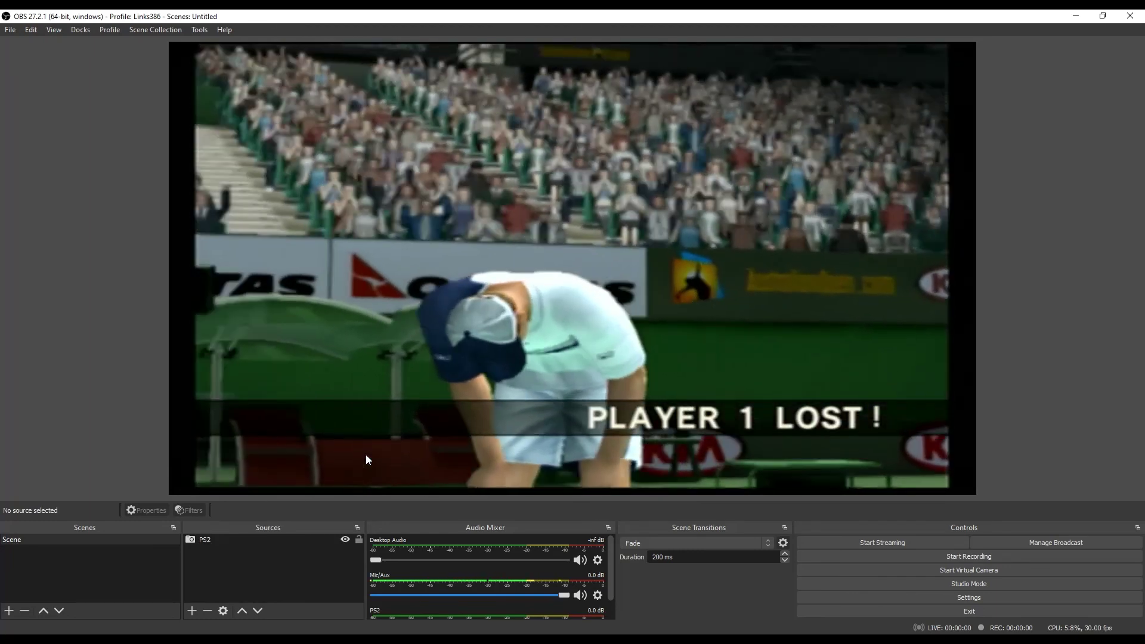
Step: Lower the Mic/Aux volume slider fully to -inf dB in the Audio Mixer
click(598, 595)
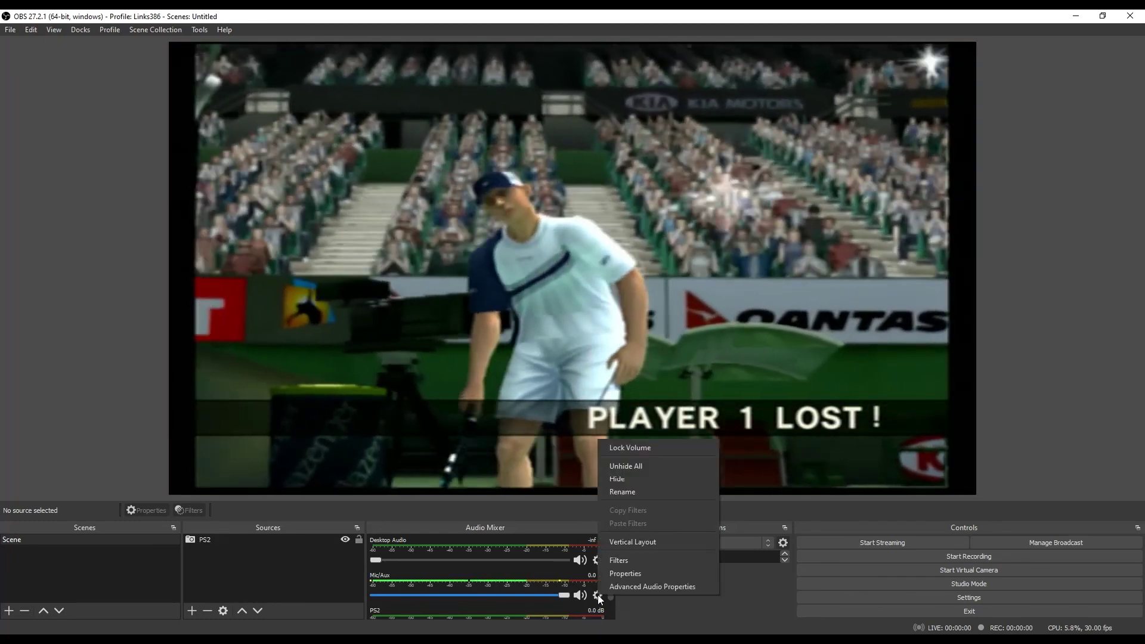
drag(568, 596, 363, 583)
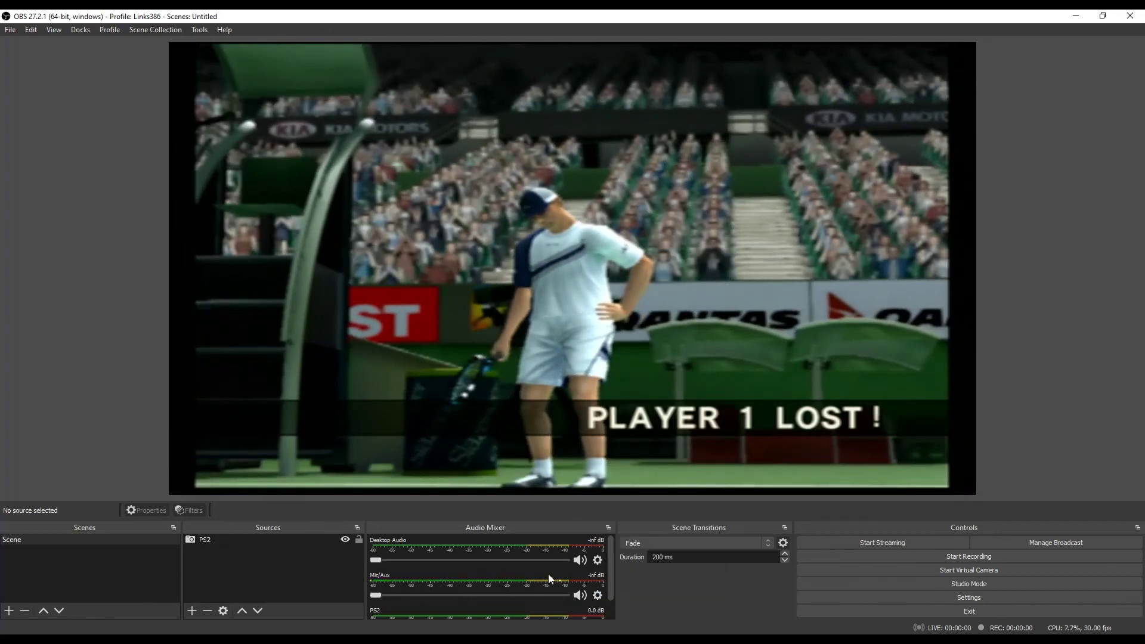